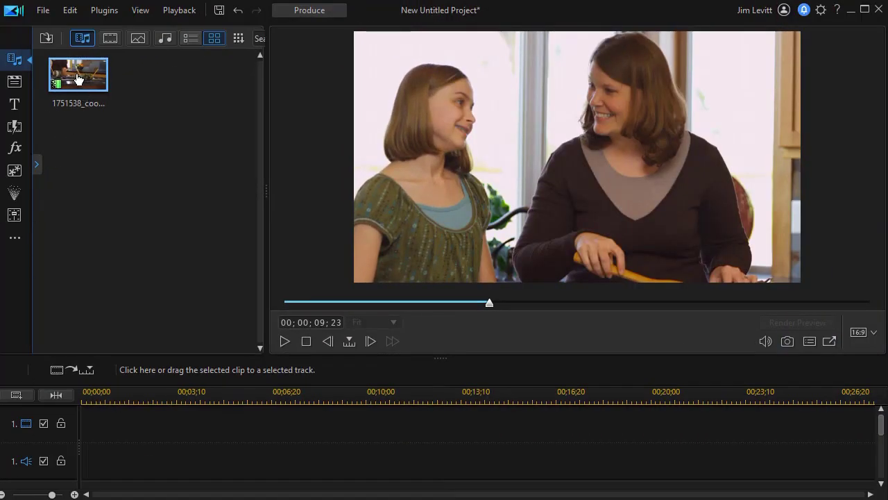
- Place the cooking clip on video track 1 and park the playhead at 00;00;06;17
{"action": "left_click_drag", "start_coordinate": [79, 82], "coordinate": [87, 419]}
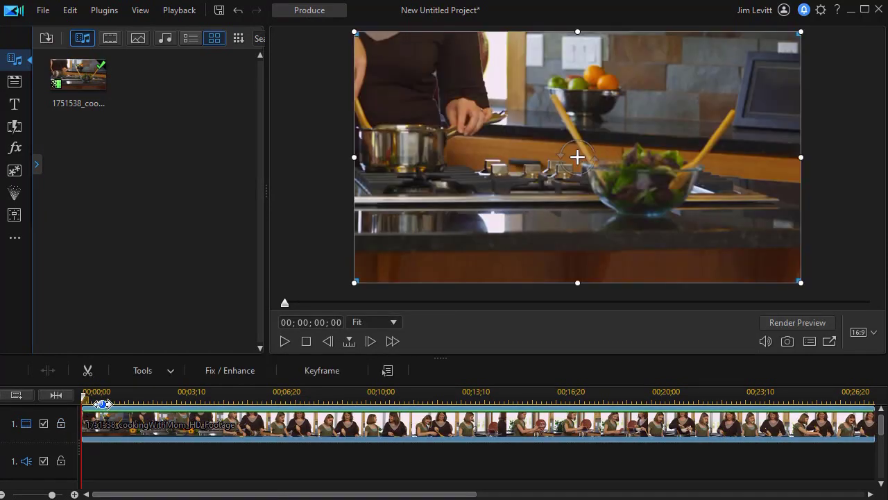
{"action": "left_click", "coordinate": [85, 397]}
{"action": "left_click", "coordinate": [233, 397]}
{"action": "left_click_drag", "start_coordinate": [242, 399], "coordinate": [268, 397]}
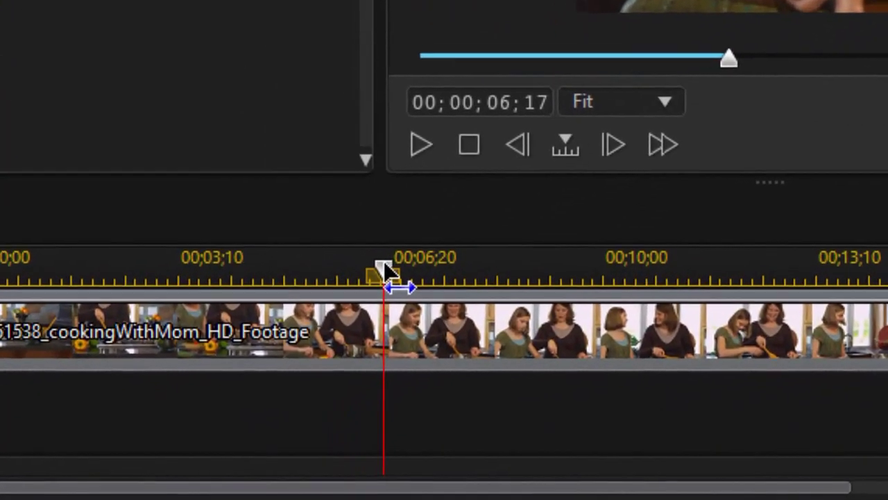
{"action": "left_click_drag", "start_coordinate": [388, 257], "coordinate": [399, 267]}
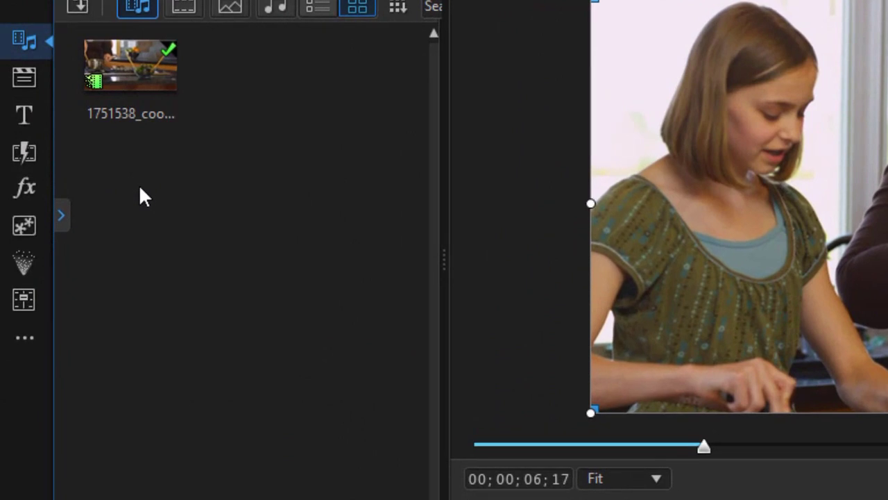
{"action": "left_click", "coordinate": [28, 191]}
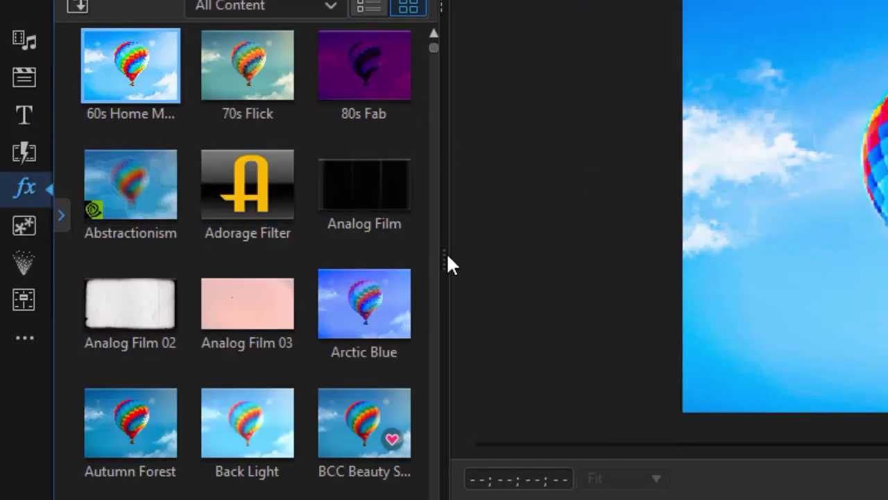
- Search the widened effects library for 'blur' and drop Blur onto the cooking clip
{"action": "left_click_drag", "start_coordinate": [446, 258], "coordinate": [672, 304]}
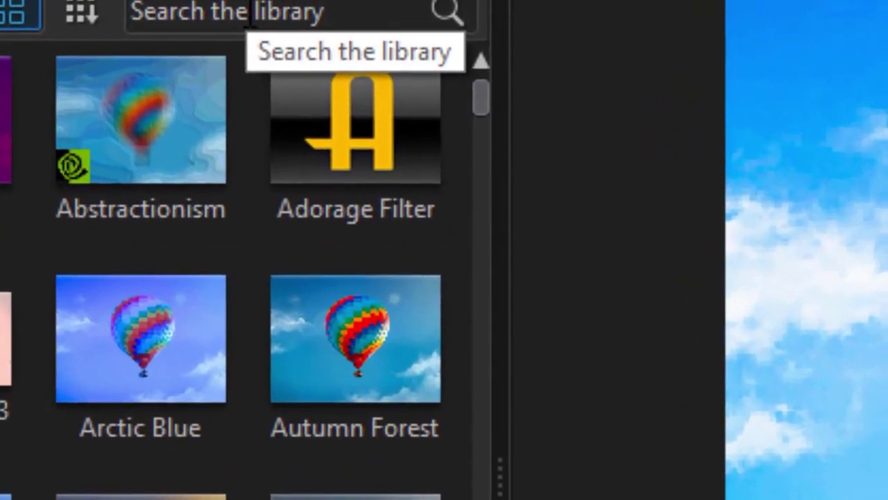
{"action": "left_click", "coordinate": [537, 8]}
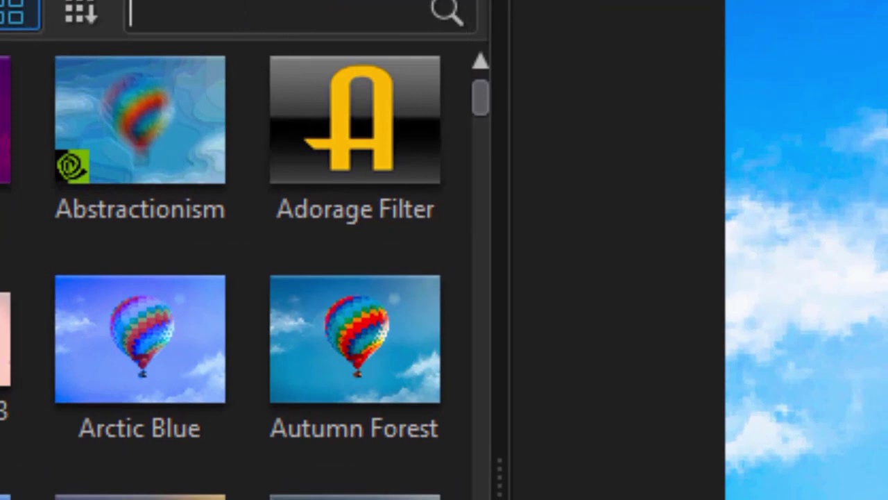
{"action": "type", "text": "blur"}
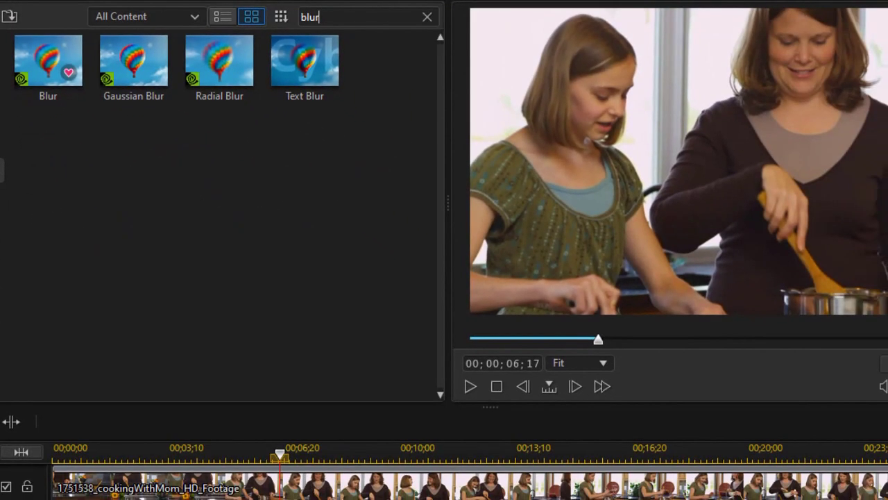
{"action": "left_click_drag", "start_coordinate": [48, 59], "coordinate": [215, 482]}
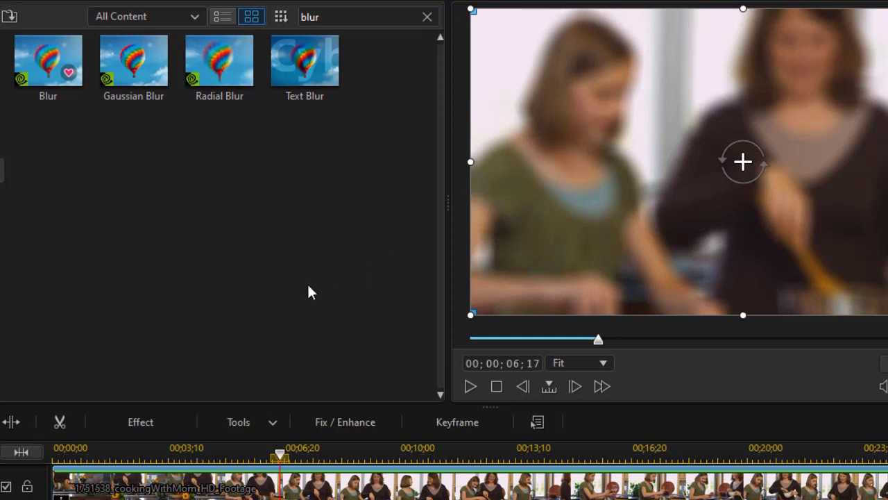
- Open the applied Blur's settings, showing Degree 5, Gradient Depth 0 and Mask Type Box
{"action": "left_click", "coordinate": [146, 424]}
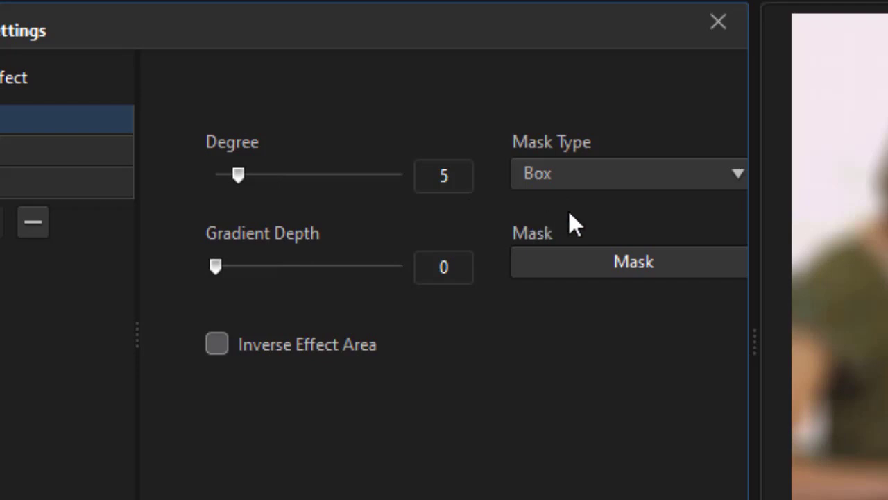
- Shrink the Blur's box mask to a thin horizontal strip across the hands in the lower frame
{"action": "left_click", "coordinate": [571, 262]}
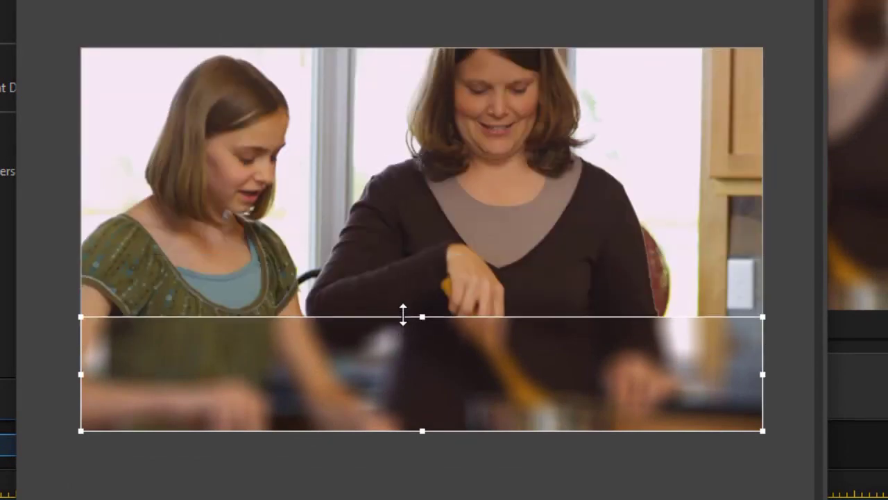
{"action": "left_click_drag", "start_coordinate": [424, 431], "coordinate": [416, 371]}
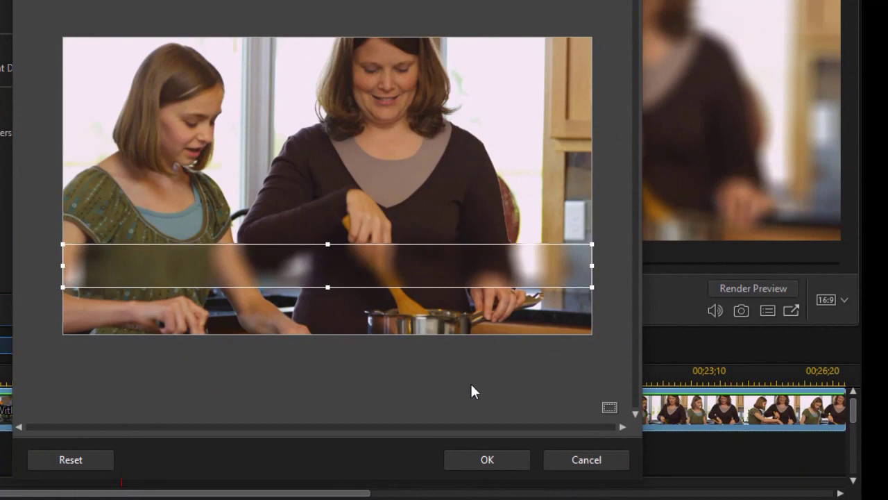
{"action": "left_click", "coordinate": [491, 462]}
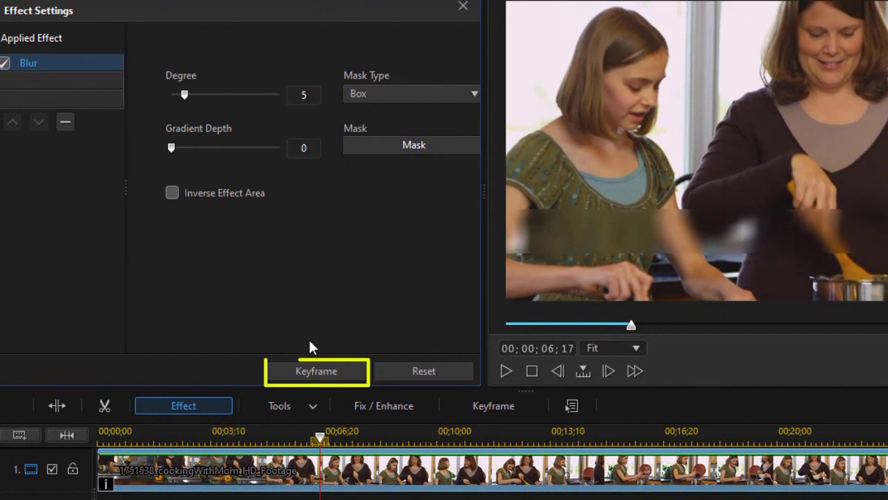
- Add a Blur Degree keyframe of 0 at about 06;01
{"action": "left_click", "coordinate": [276, 374]}
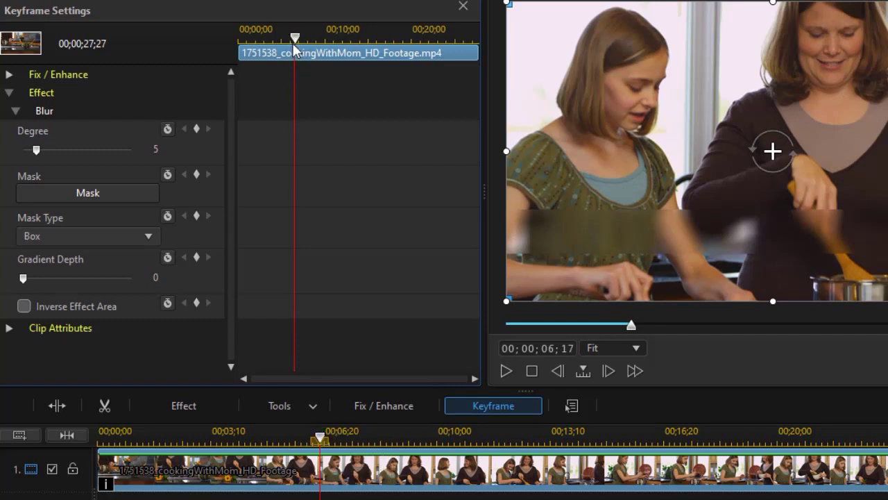
{"action": "left_click_drag", "start_coordinate": [294, 41], "coordinate": [290, 41]}
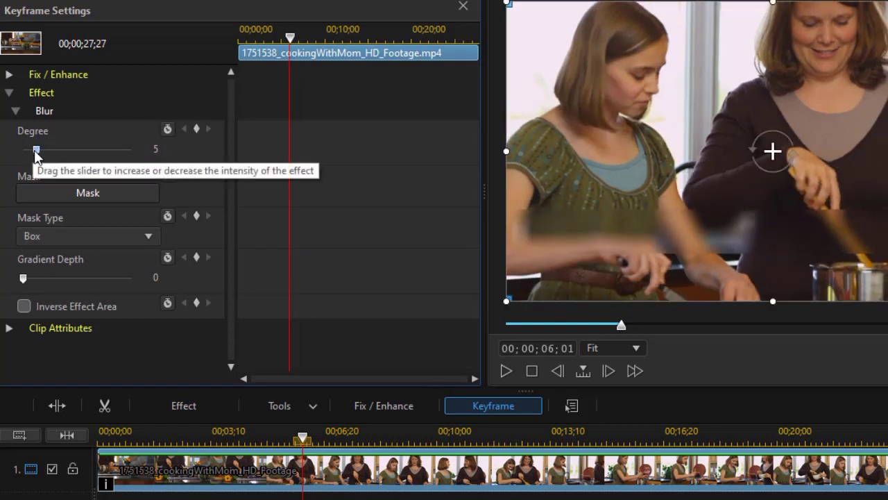
{"action": "left_click_drag", "start_coordinate": [36, 150], "coordinate": [12, 155]}
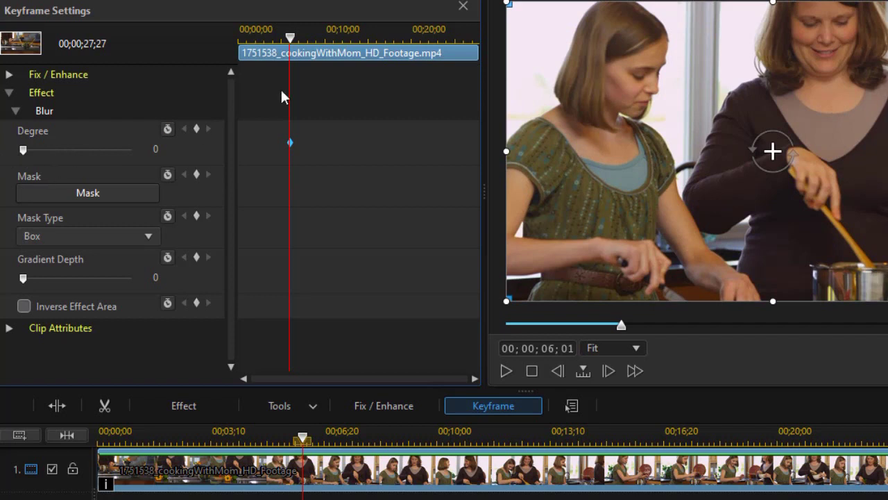
{"action": "left_click_drag", "start_coordinate": [291, 38], "coordinate": [300, 40]}
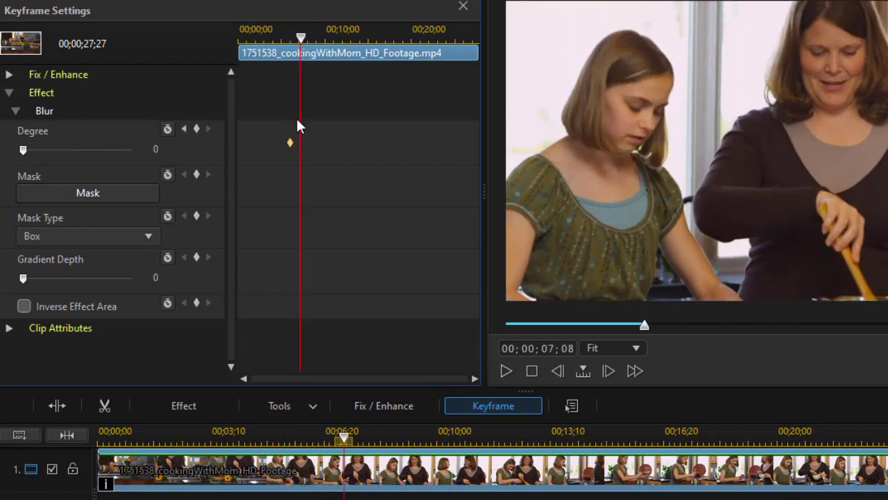
{"action": "left_click", "coordinate": [291, 146]}
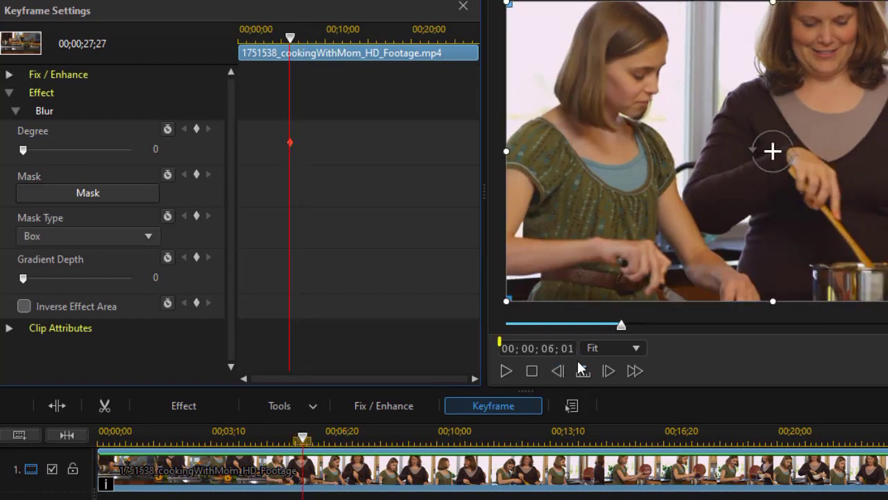
- Move the current time to 00;00;08;01 via the timecode box
{"action": "left_click", "coordinate": [549, 348]}
{"action": "type", "text": "05"}
{"action": "left_click", "coordinate": [548, 349]}
{"action": "type", "text": "02"}
{"action": "type", "text": "08"}
{"action": "key", "text": "Return"}
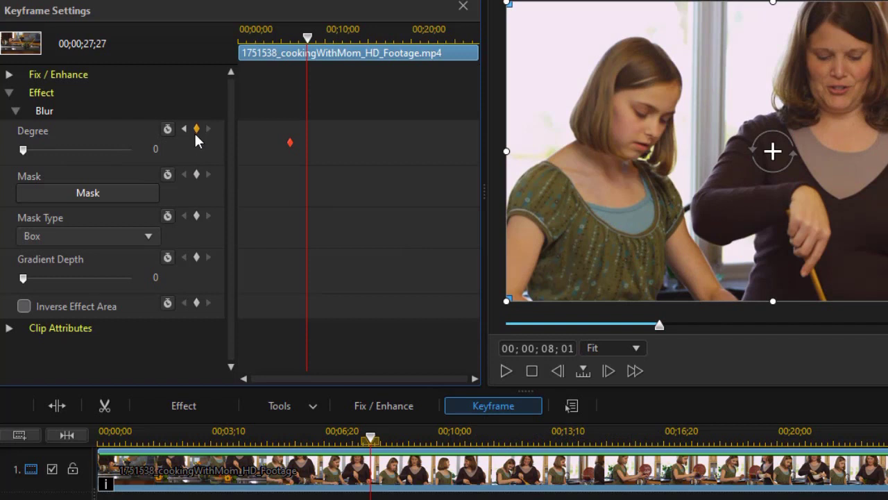
- Add Blur Degree keyframes: 13 at 8 s, held at 12 s, back to 0 at 13 s
{"action": "left_click", "coordinate": [195, 130]}
{"action": "left_click_drag", "start_coordinate": [22, 150], "coordinate": [56, 157]}
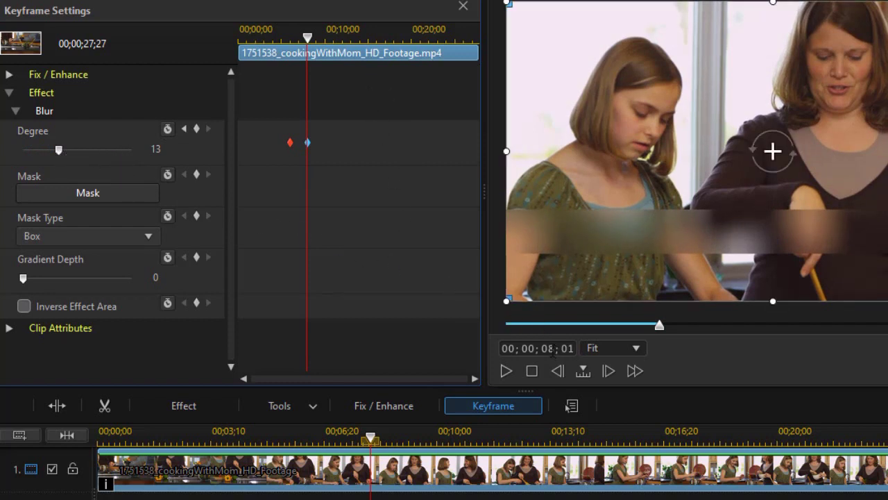
{"action": "left_click", "coordinate": [548, 349]}
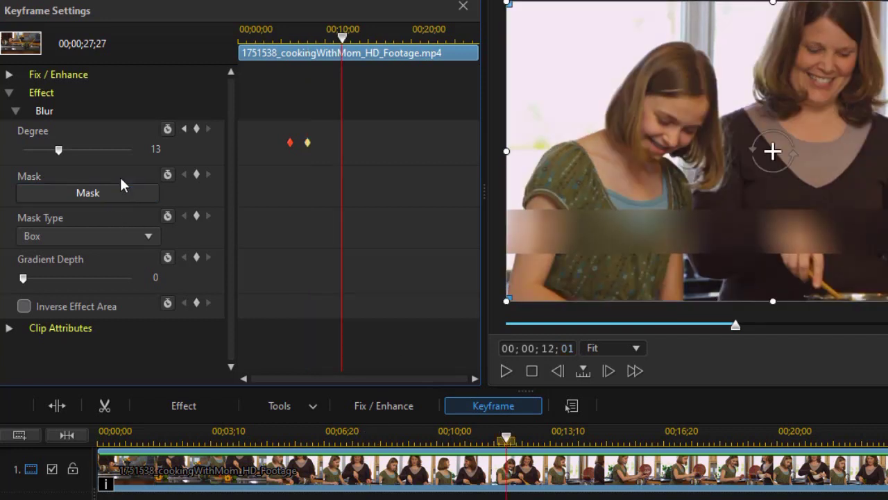
{"action": "left_click", "coordinate": [196, 129]}
{"action": "key", "text": "Return"}
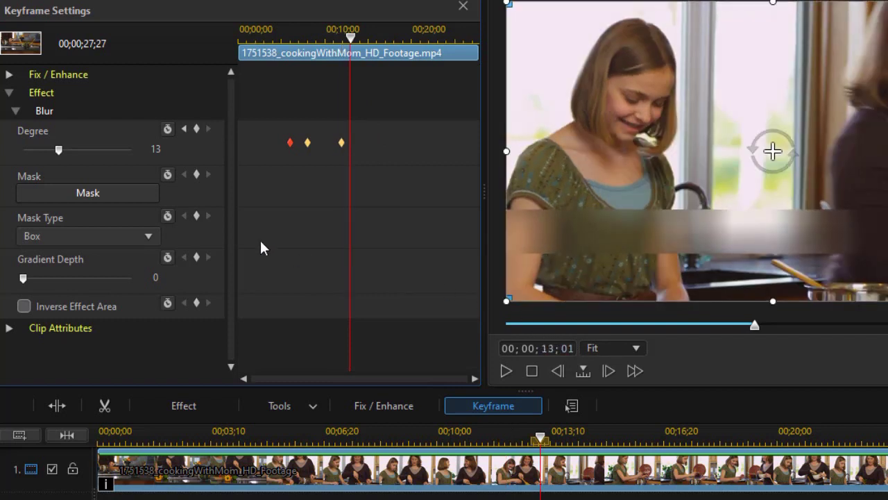
{"action": "left_click_drag", "start_coordinate": [60, 151], "coordinate": [23, 151]}
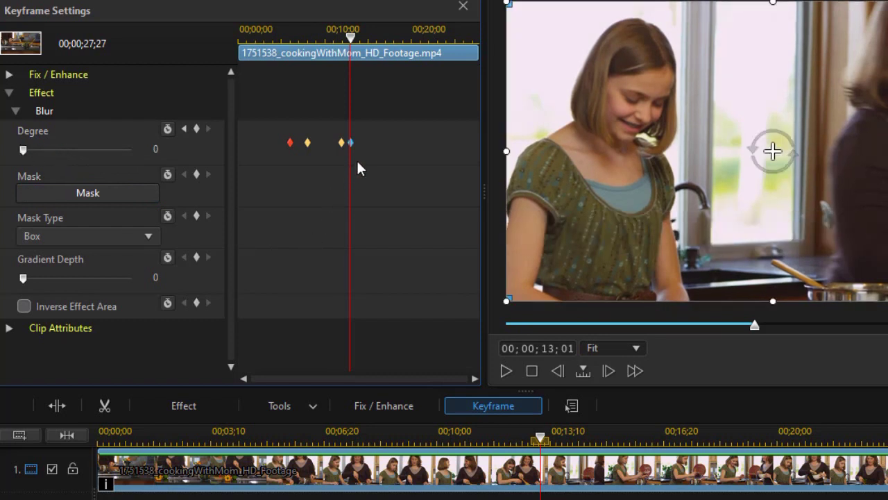
{"action": "left_click_drag", "start_coordinate": [352, 39], "coordinate": [250, 47]}
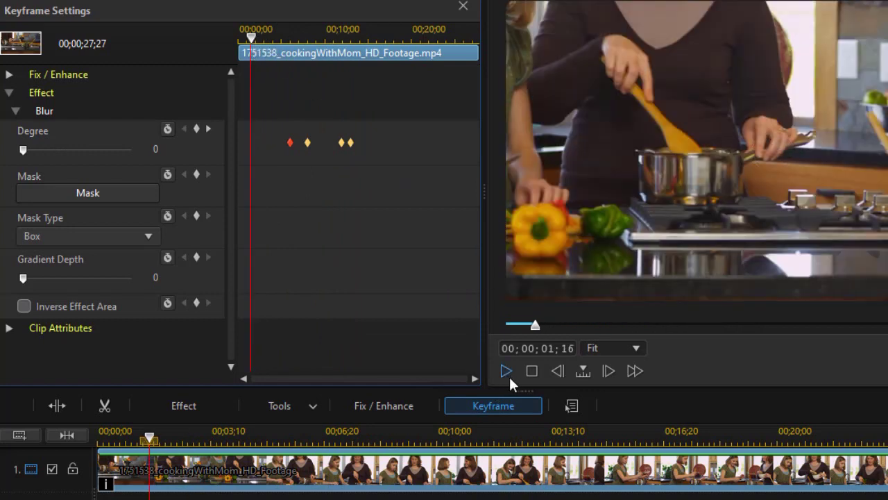
- Play the blur animation, confirm Degree 13 at 08;01, and close Keyframe Settings
{"action": "left_click_drag", "start_coordinate": [483, 192], "coordinate": [318, 195]}
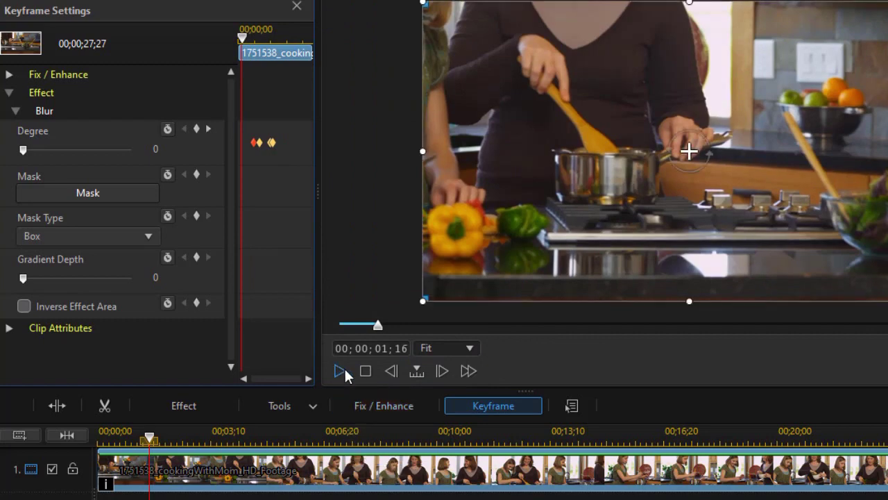
{"action": "left_click", "coordinate": [340, 370]}
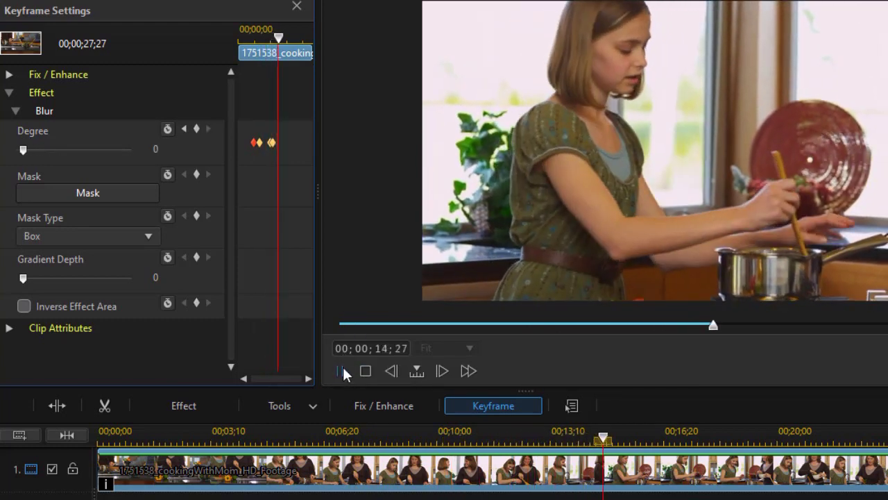
{"action": "left_click", "coordinate": [343, 367]}
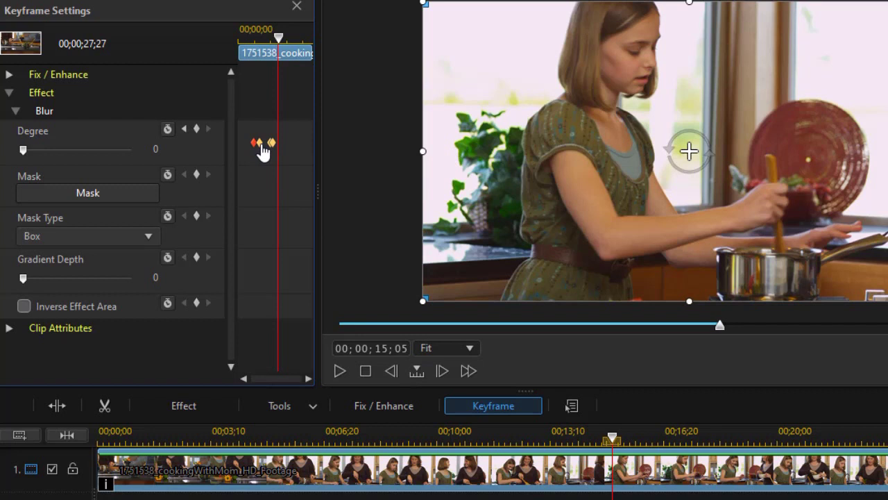
{"action": "left_click", "coordinate": [256, 144]}
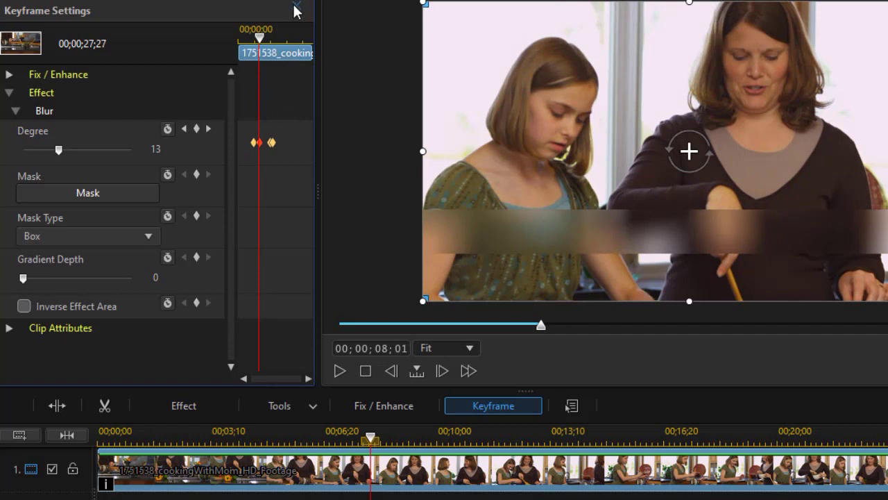
{"action": "left_click", "coordinate": [297, 11]}
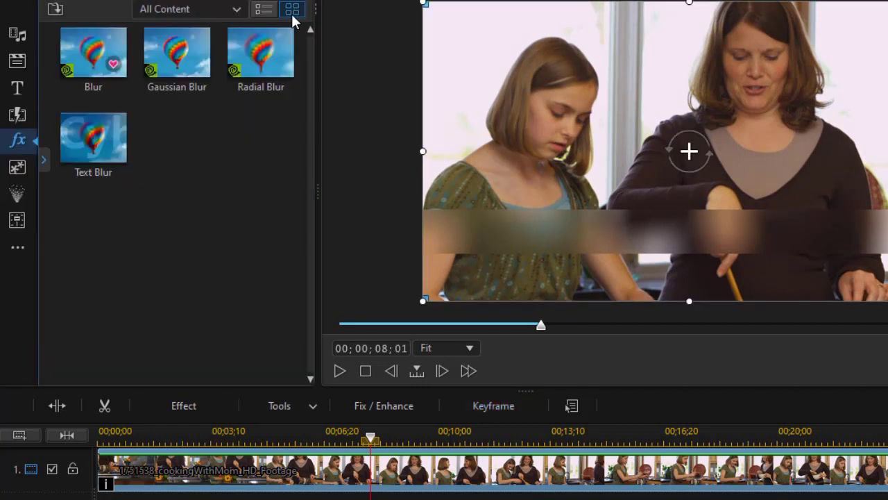
- Drop the Default 'My Title' template onto track 2, spanning 08;01 to 12;01
{"action": "left_click", "coordinate": [18, 90]}
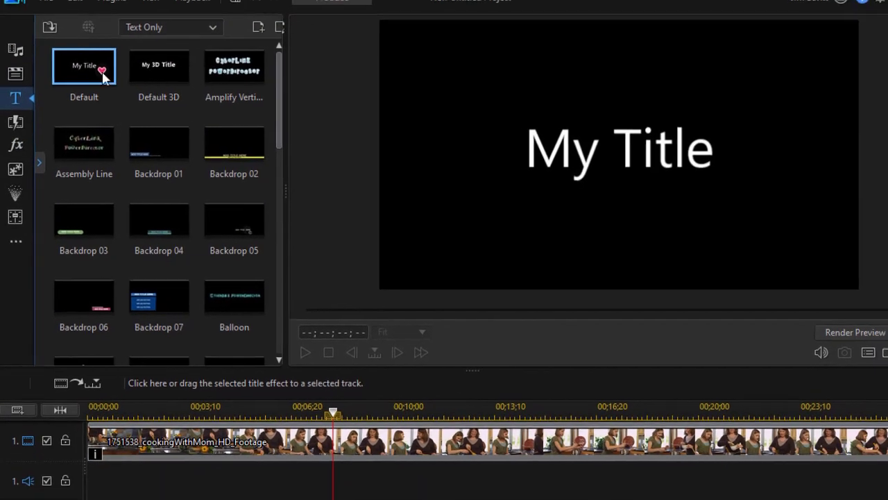
{"action": "left_click_drag", "start_coordinate": [82, 64], "coordinate": [309, 448]}
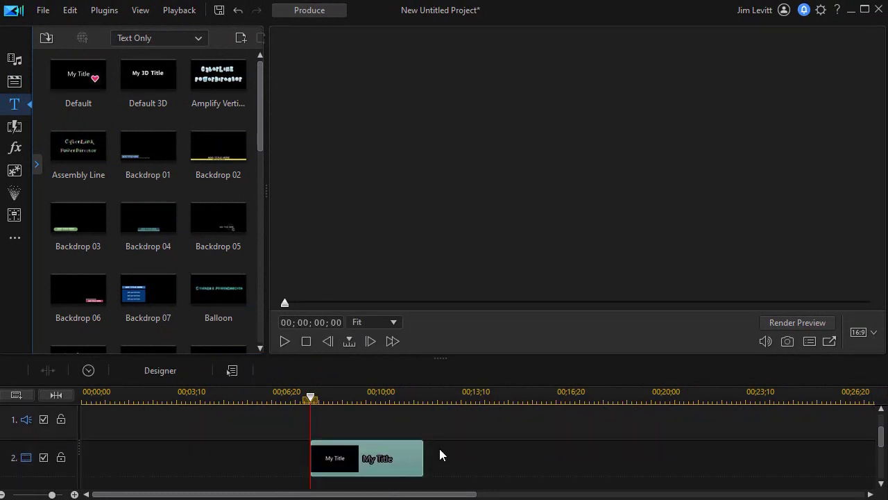
{"action": "scroll", "coordinate": [388, 458], "scroll_direction": "down", "scroll_amount": 1}
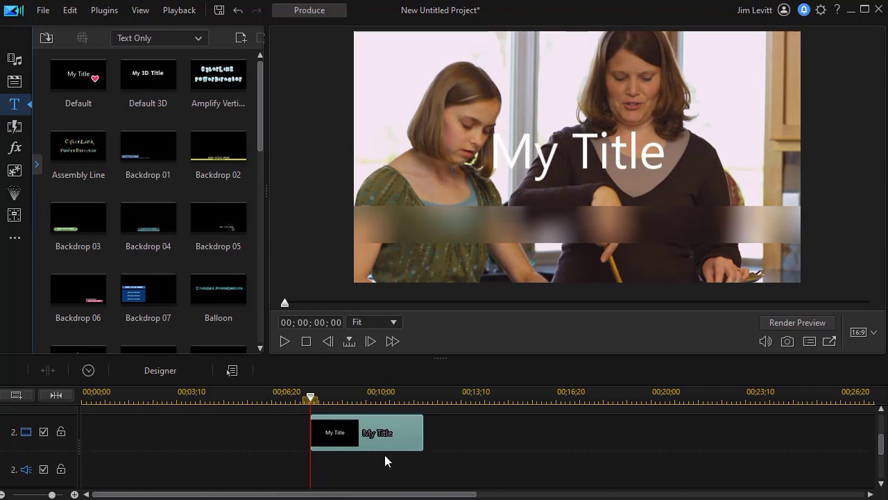
- Replace the title text with 'Recipe Corner' in bold Sitka Heading 28 and lower it onto the blur band
{"action": "double_click", "coordinate": [390, 439]}
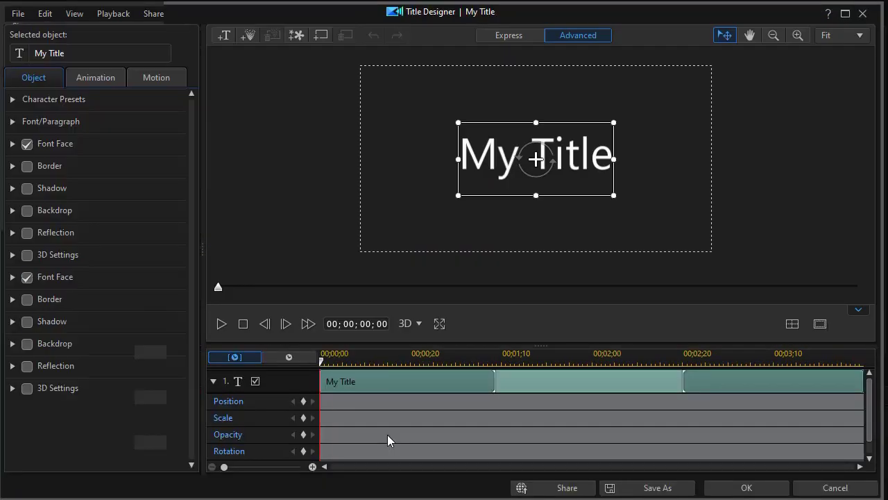
{"action": "double_click", "coordinate": [498, 147]}
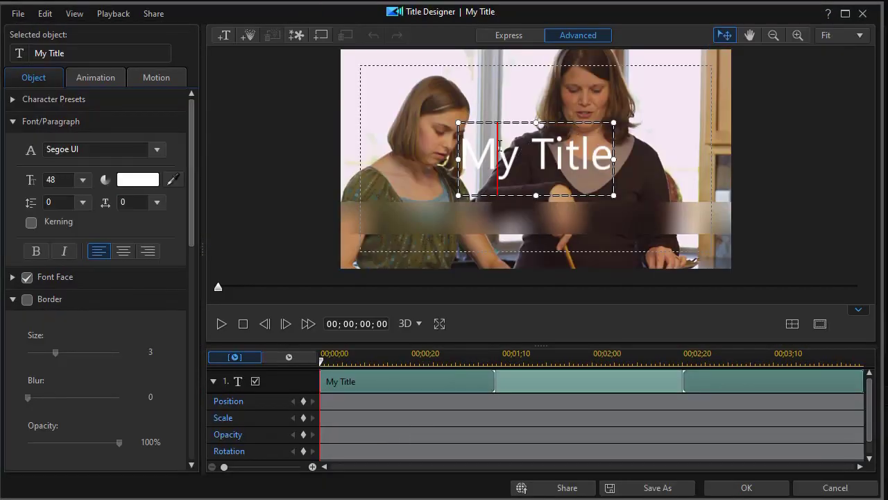
{"action": "key", "text": "ctrl+a"}
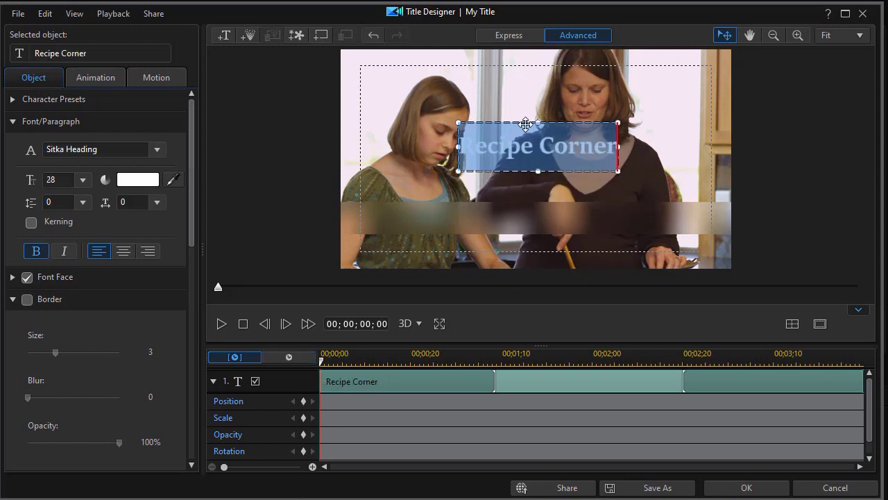
{"action": "left_click_drag", "start_coordinate": [521, 123], "coordinate": [522, 193]}
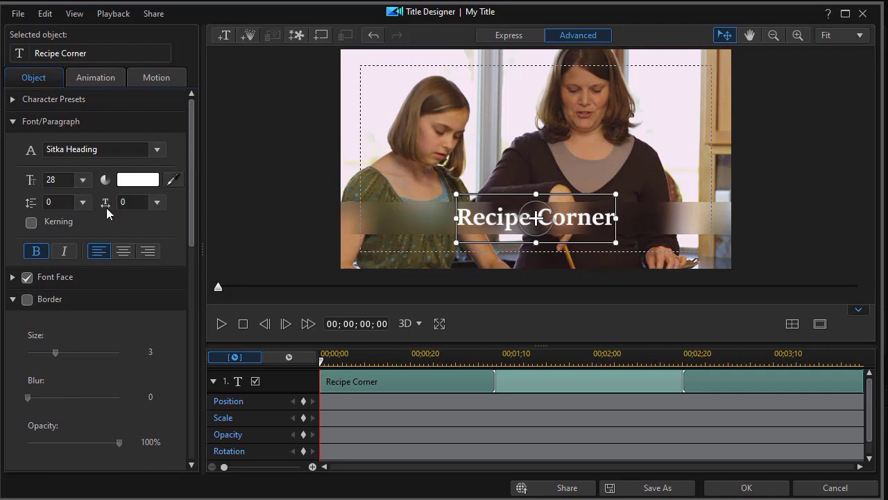
- Set the title's character spacing to 5 and recentre it horizontally
{"action": "left_click", "coordinate": [157, 206]}
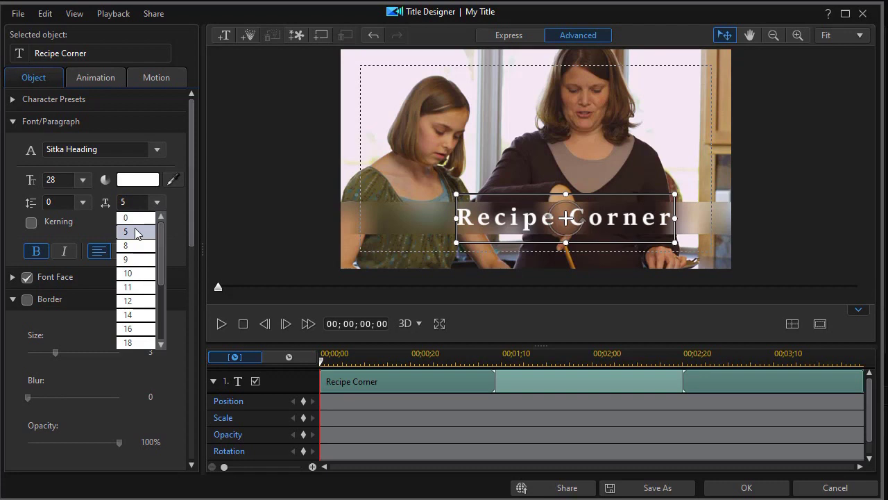
{"action": "left_click", "coordinate": [136, 233]}
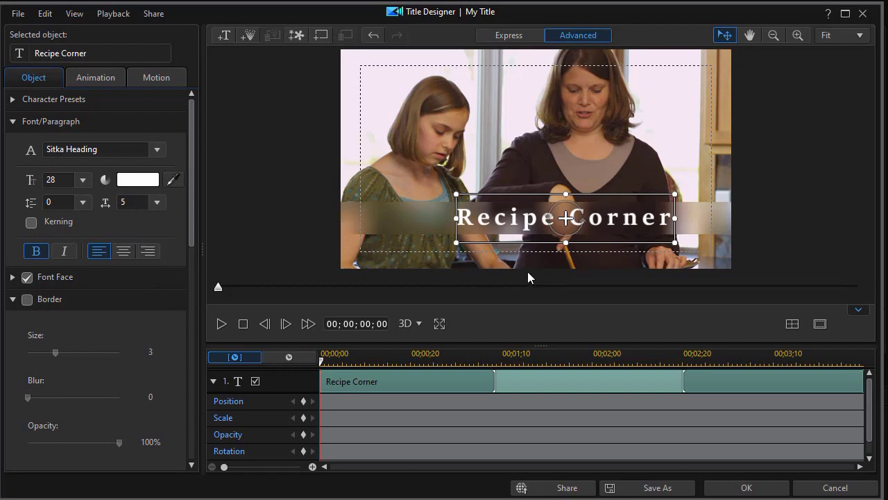
{"action": "left_click_drag", "start_coordinate": [567, 200], "coordinate": [521, 194]}
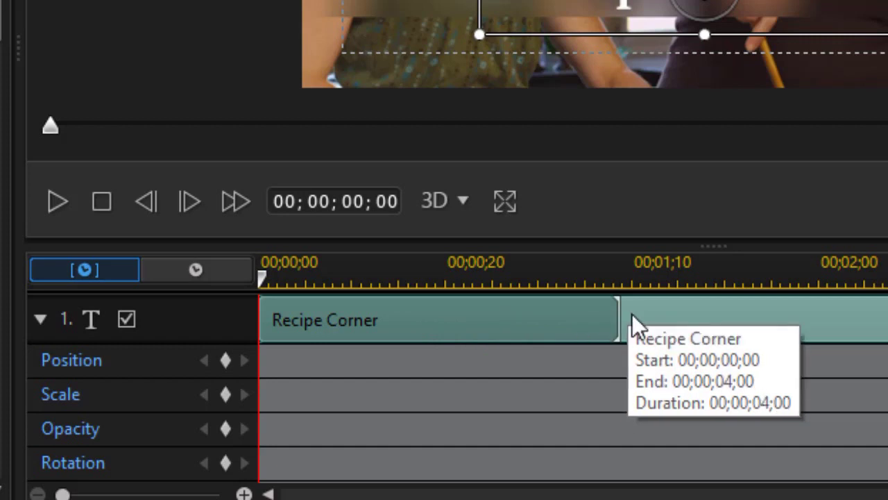
- Extend the Recipe Corner text's opening section on the designer timeline to about 01;22
{"action": "mouse_move", "coordinate": [621, 322]}
{"action": "left_mouse_down"}
{"action": "mouse_move", "coordinate": [599, 326]}
{"action": "mouse_move", "coordinate": [619, 319]}
{"action": "left_mouse_up"}
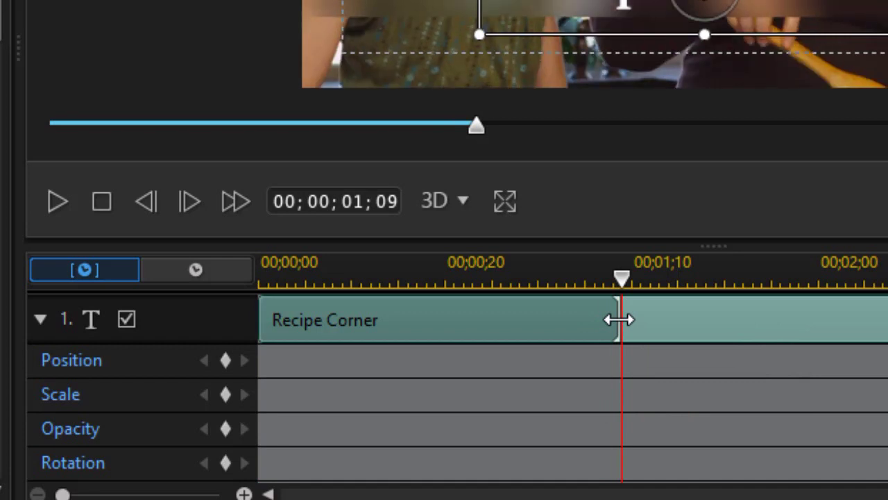
{"action": "left_click_drag", "start_coordinate": [619, 320], "coordinate": [804, 312]}
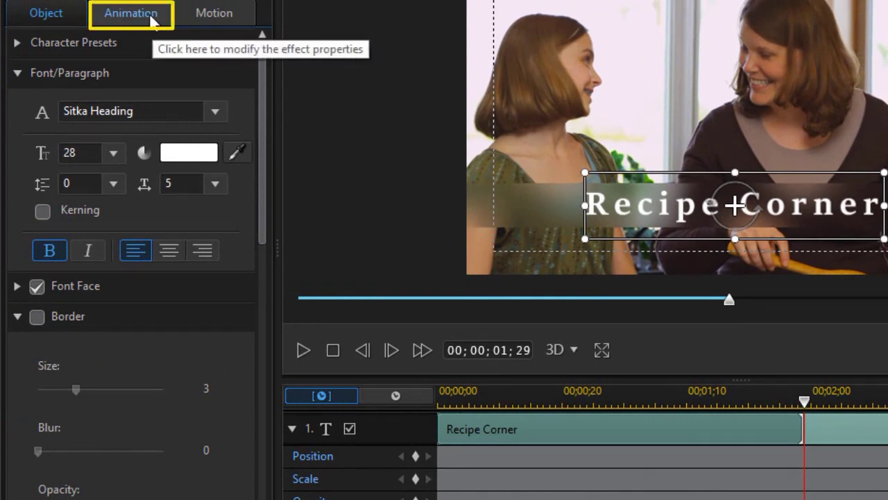
- Set the 'Recipe Corner' title's In Animation to Conjure - Down in Title Designer
{"action": "left_click", "coordinate": [150, 20]}
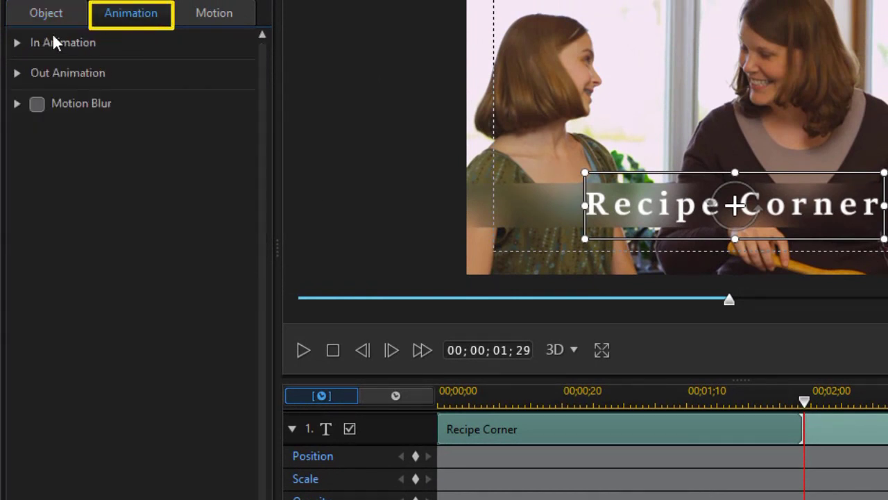
{"action": "left_click", "coordinate": [17, 43]}
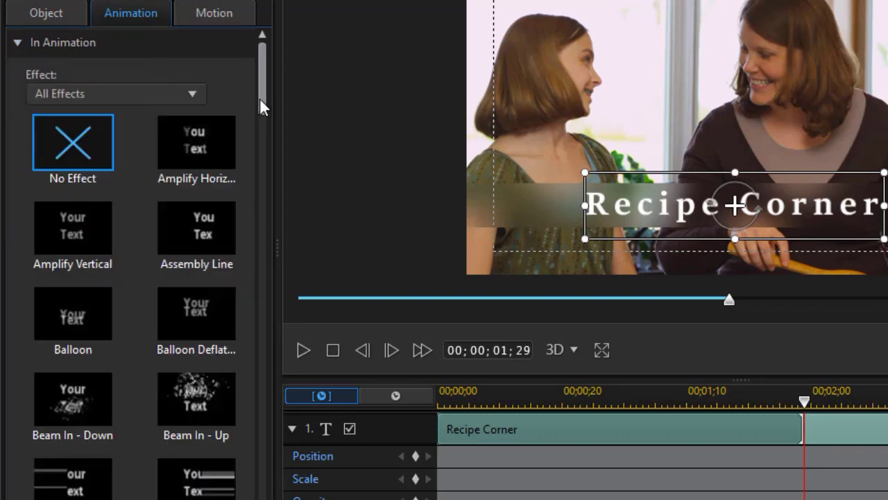
{"action": "left_click_drag", "start_coordinate": [263, 102], "coordinate": [251, 137]}
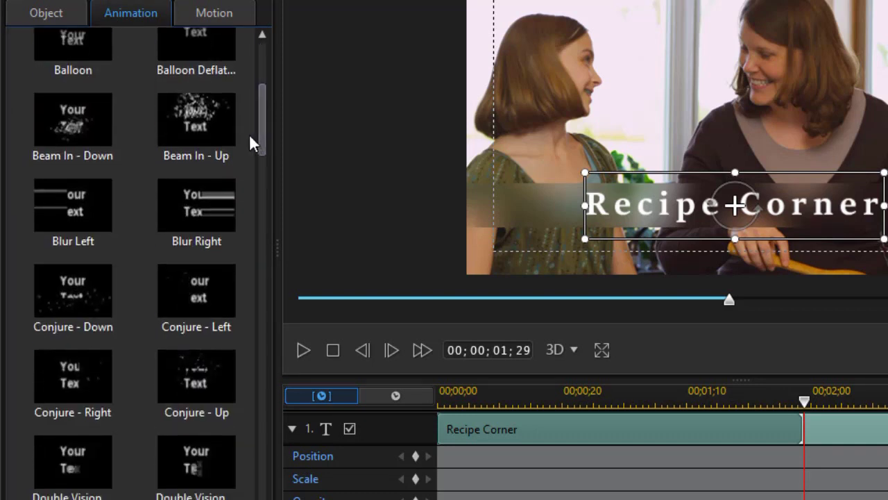
{"action": "left_click", "coordinate": [70, 294]}
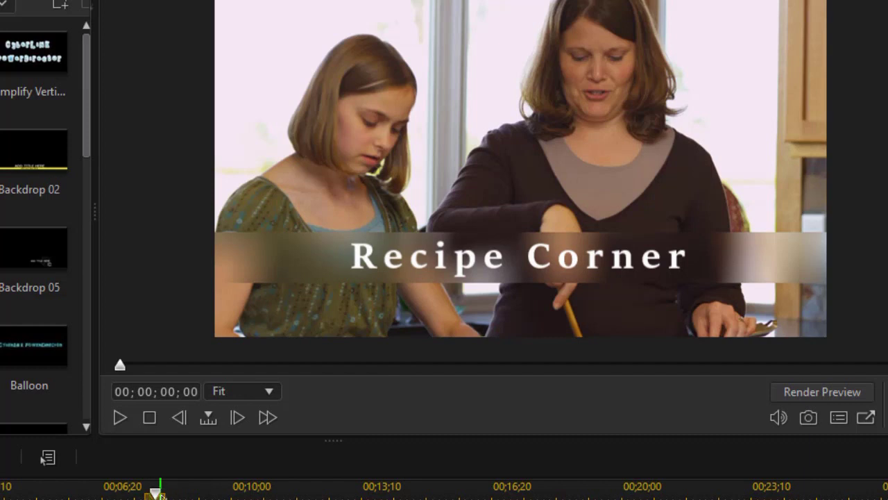
{"action": "left_click_drag", "start_coordinate": [155, 491], "coordinate": [54, 494]}
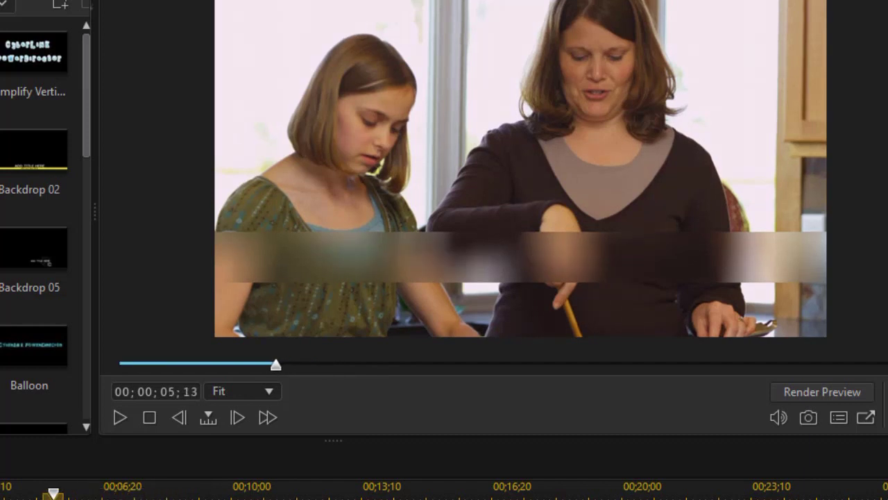